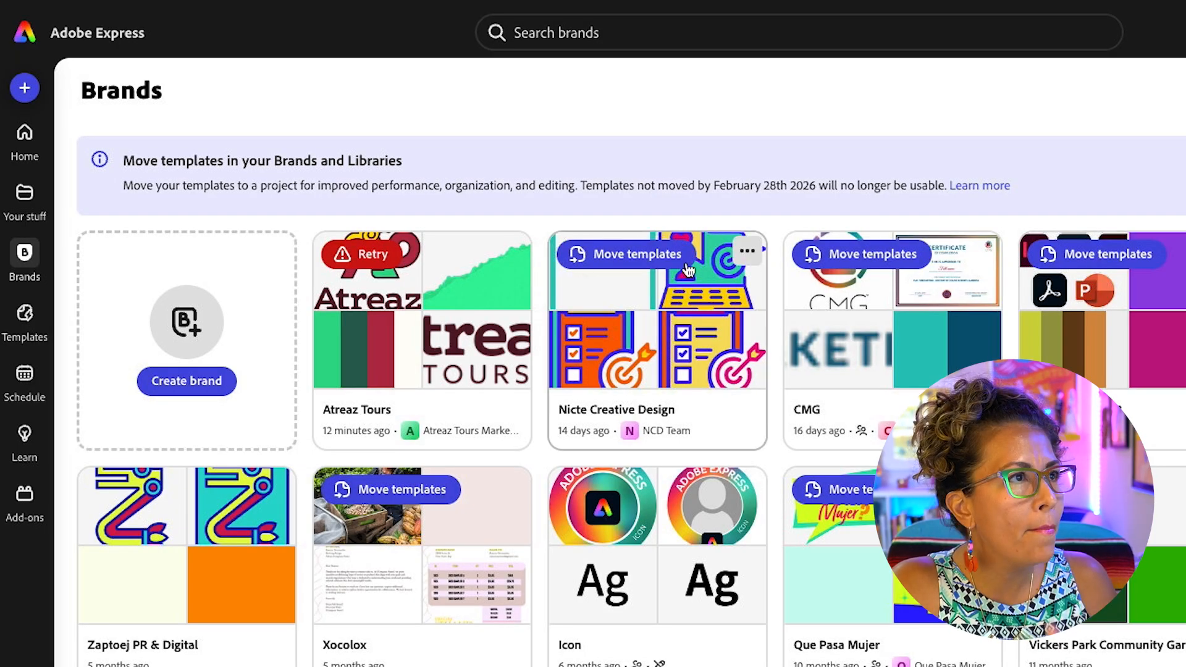
# - Move the Nicte Creative Design brand's templates to the NCD Team project, keeping template organization and permissions
pyautogui.click(639, 259)
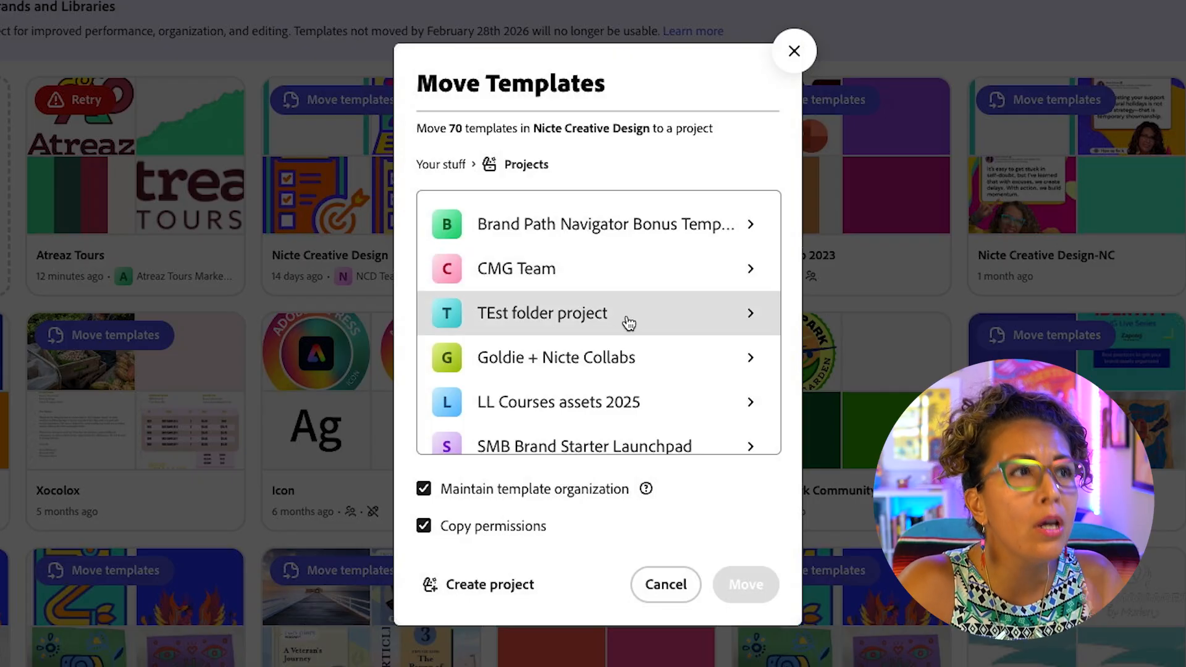
pyautogui.scroll(-1, 629, 323)
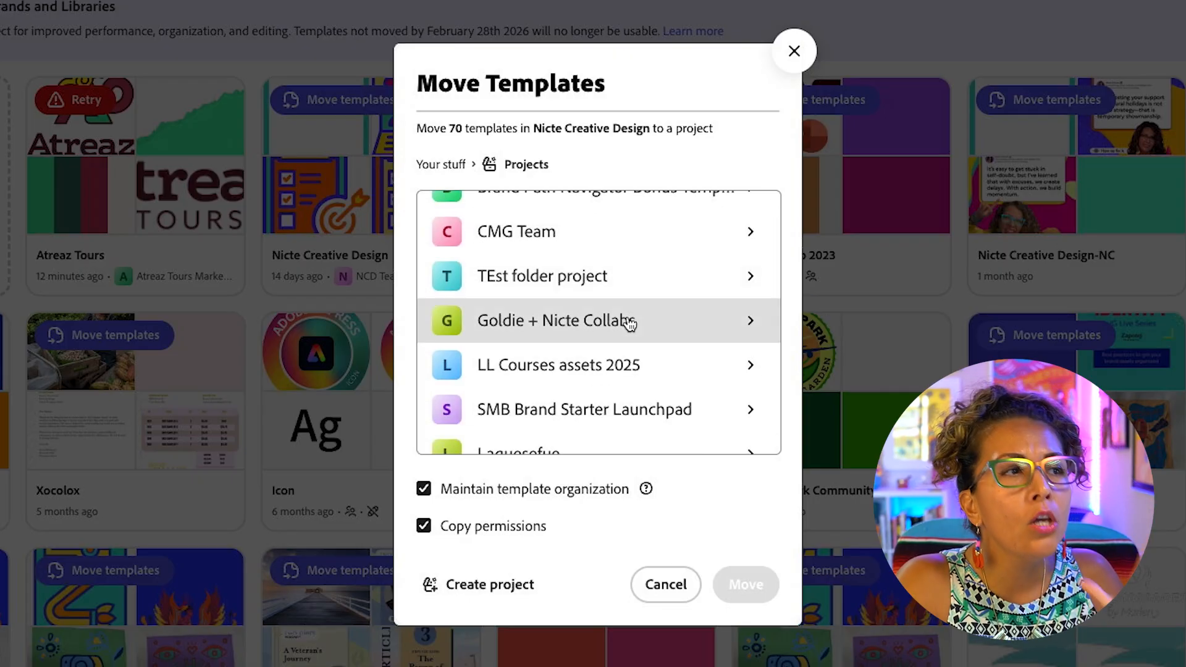
pyautogui.scroll(-5, 629, 323)
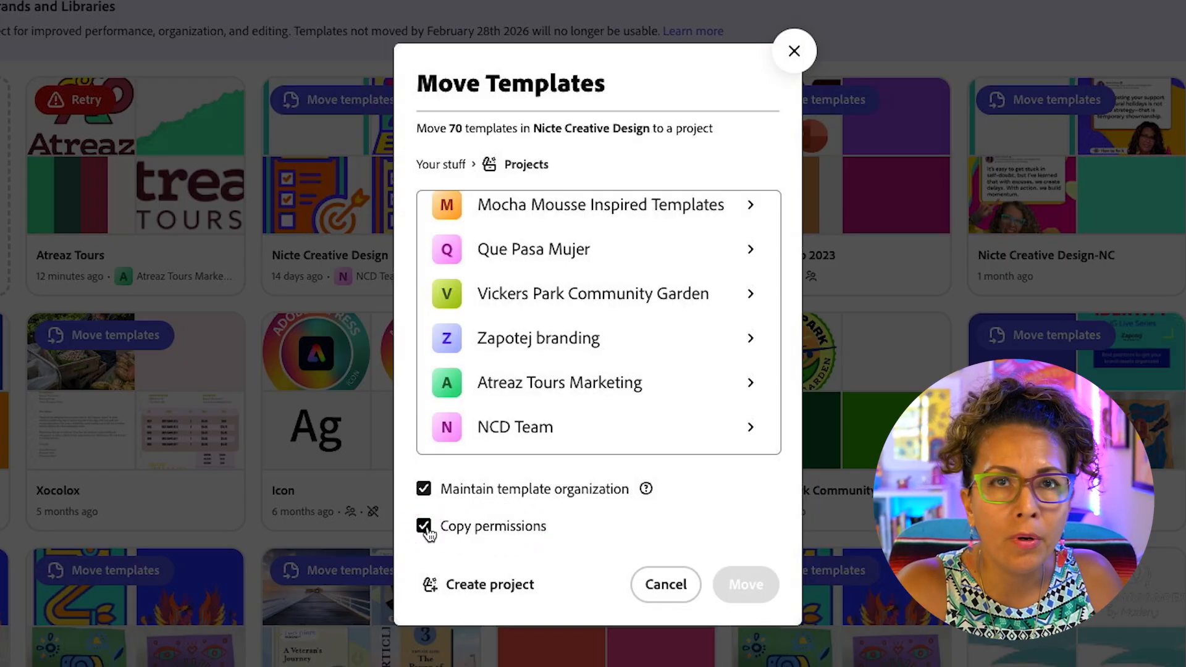
pyautogui.click(585, 428)
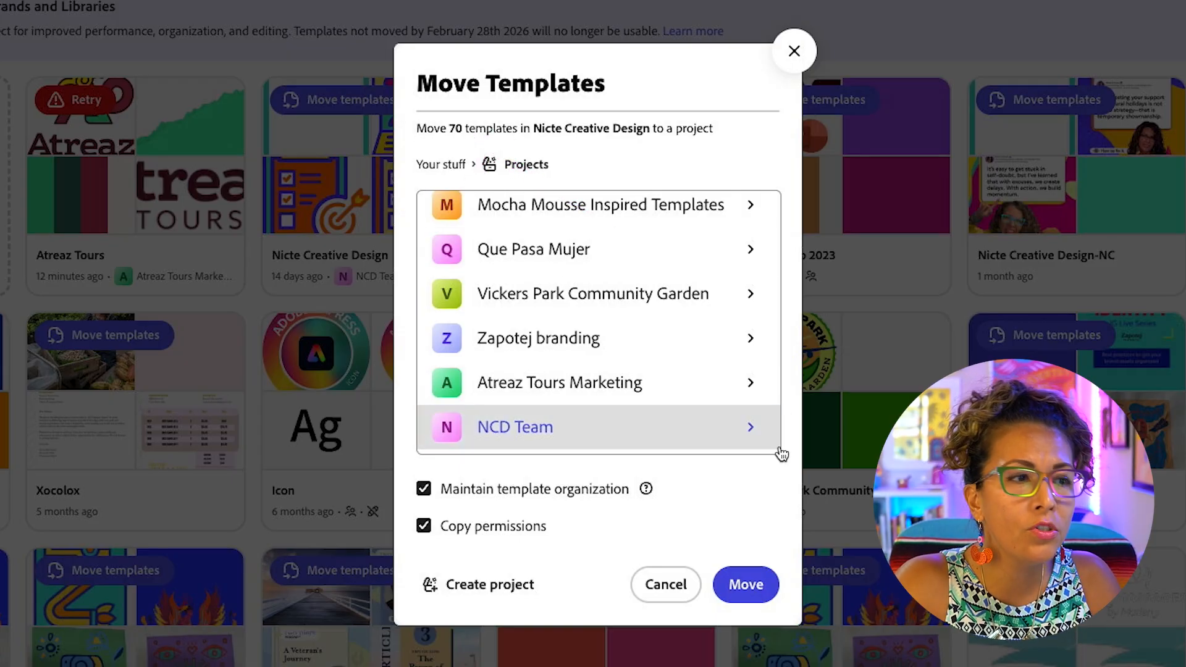
pyautogui.click(772, 596)
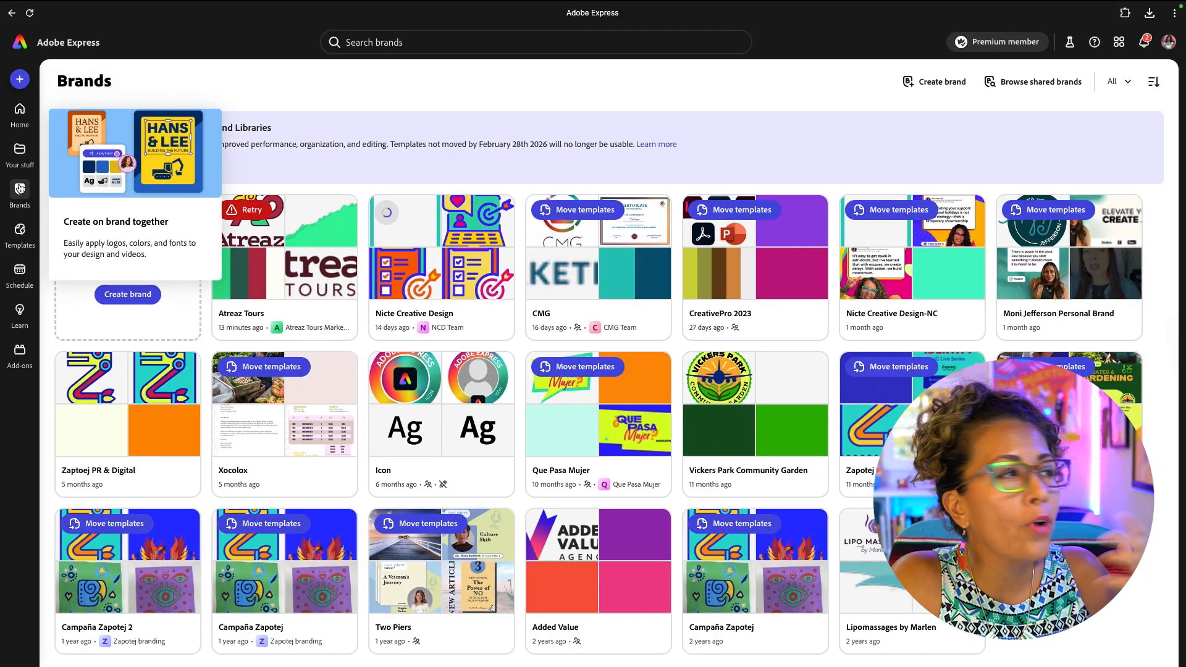
# - Open the Monthly virtual-tour template from the Atreaz Tours Marketing project for editing
pyautogui.click(27, 157)
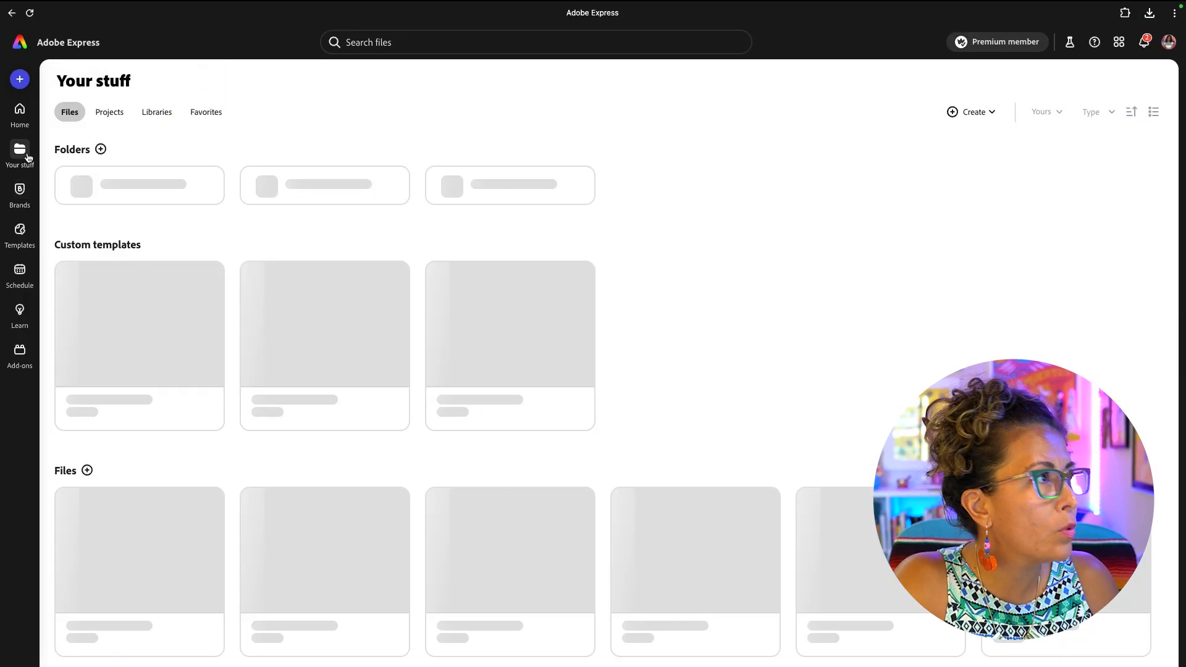
pyautogui.click(123, 112)
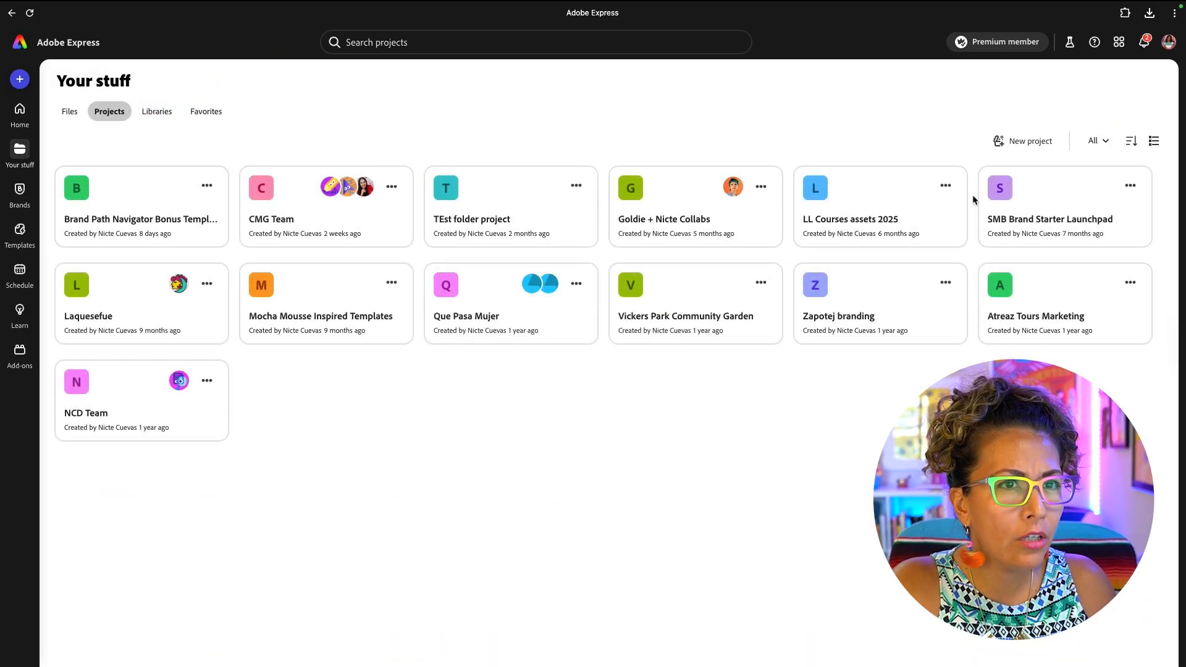
pyautogui.click(1044, 314)
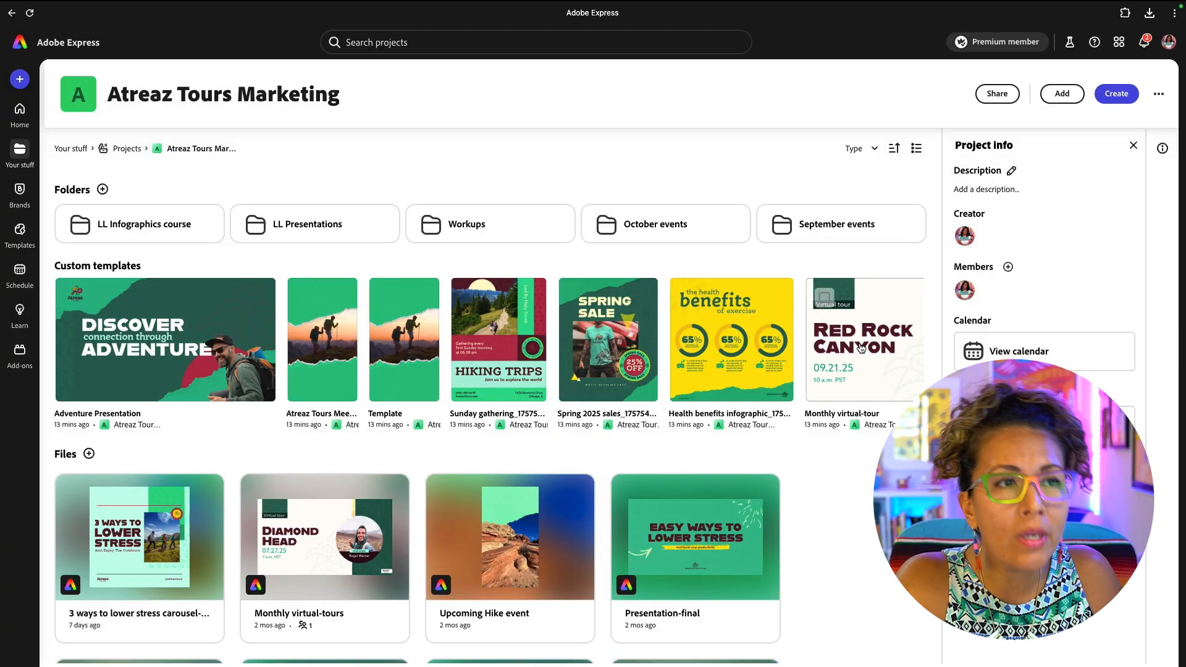
pyautogui.click(862, 349)
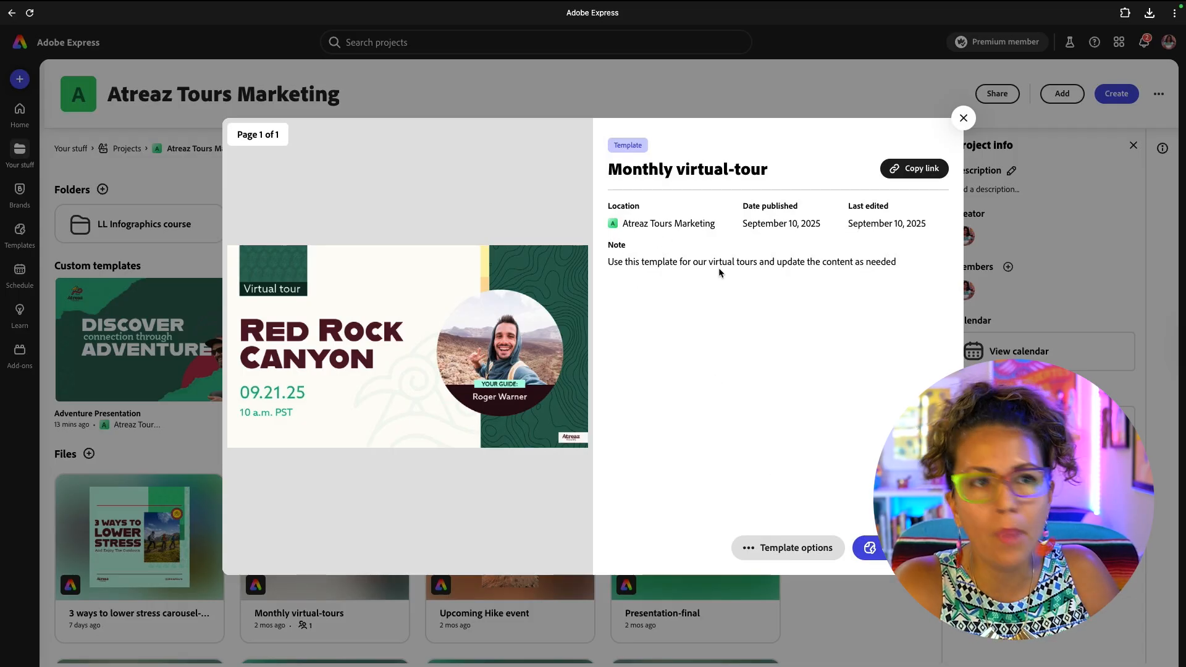
pyautogui.click(782, 551)
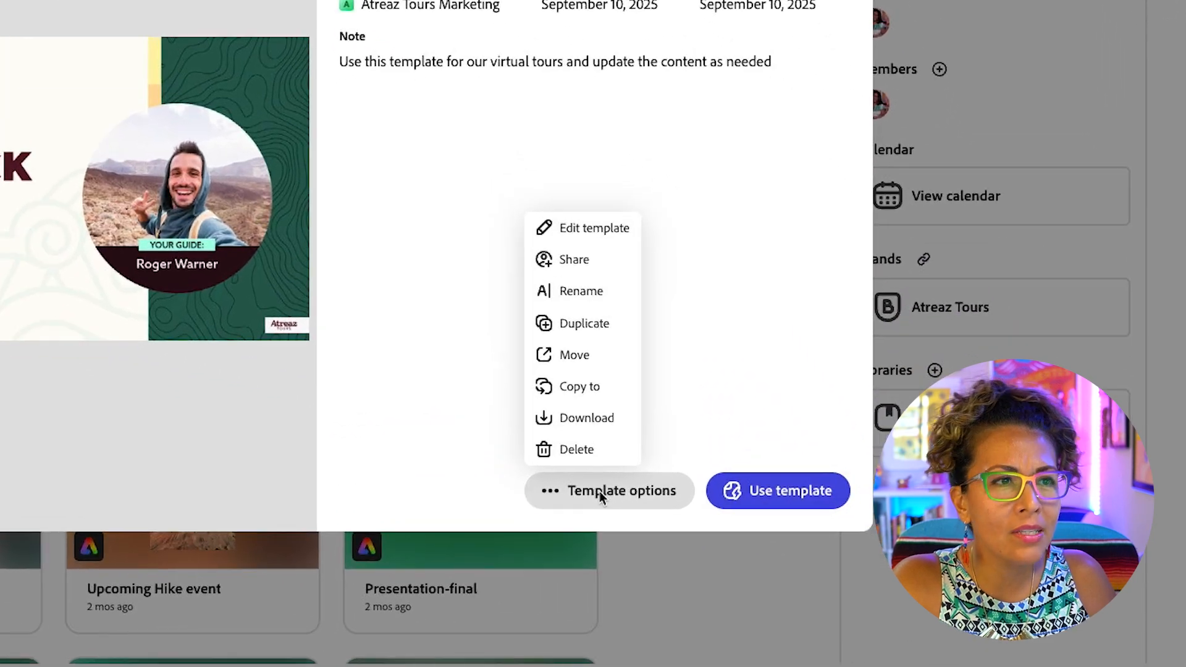
pyautogui.click(586, 228)
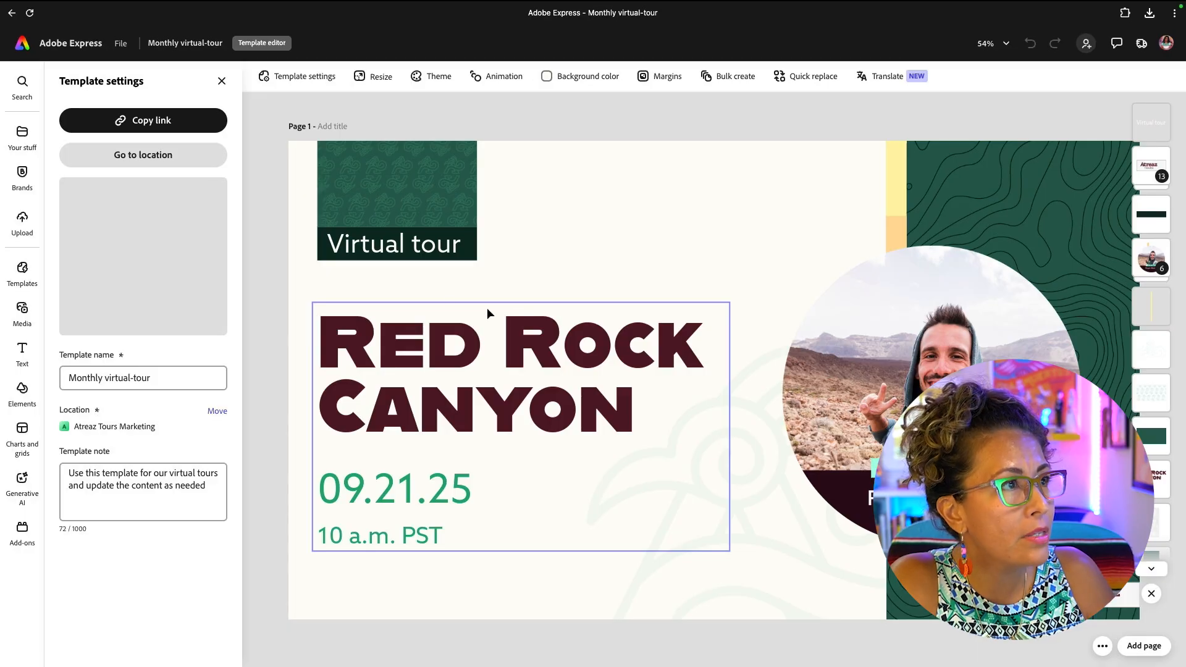
# - Change the date below the Red Rock Canyon heading to 09.21.26
pyautogui.click(410, 374)
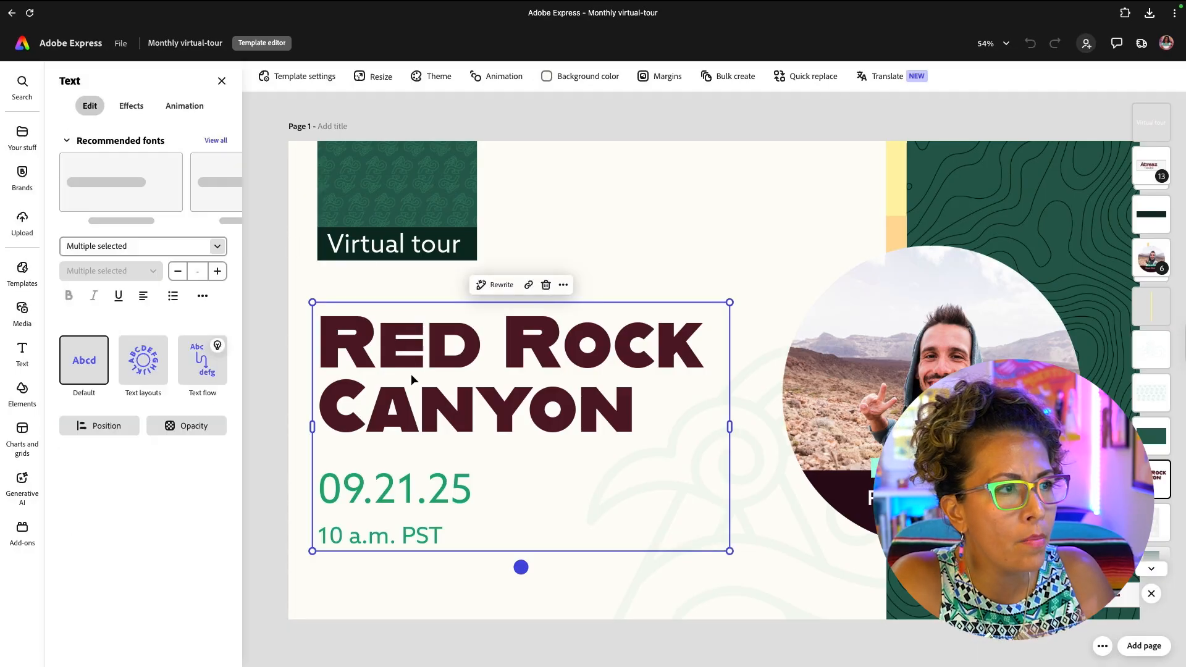
pyautogui.click(401, 478)
pyautogui.click(467, 481)
pyautogui.press('BackSpace')
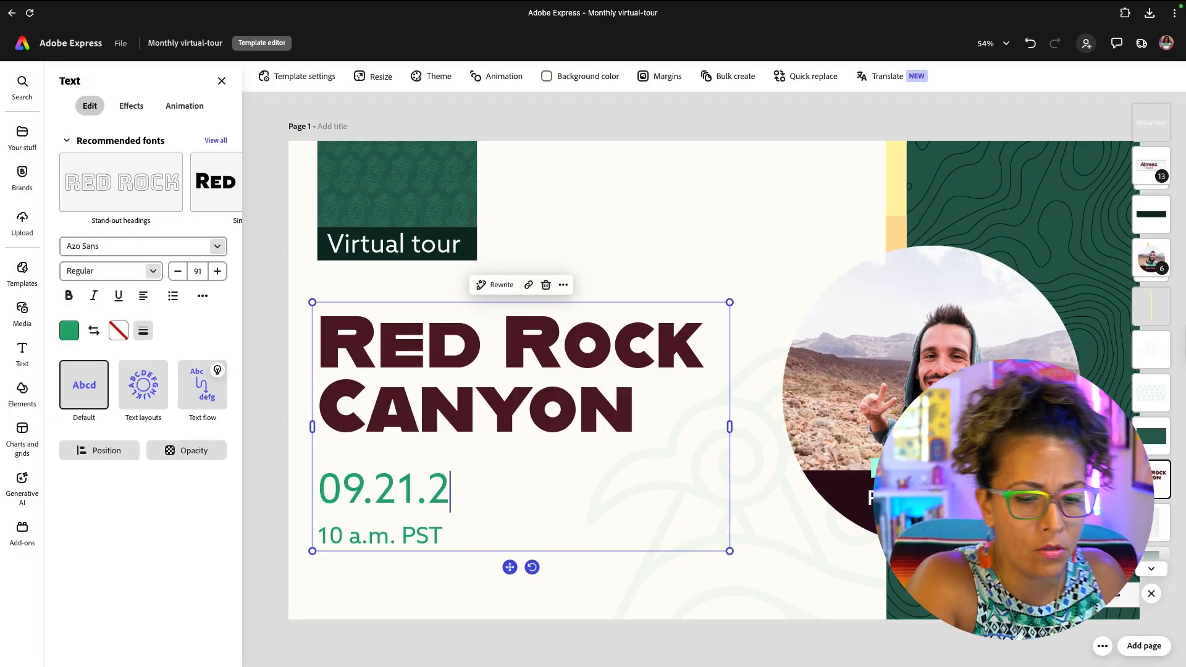
pyautogui.write('6')
pyautogui.press('Escape')
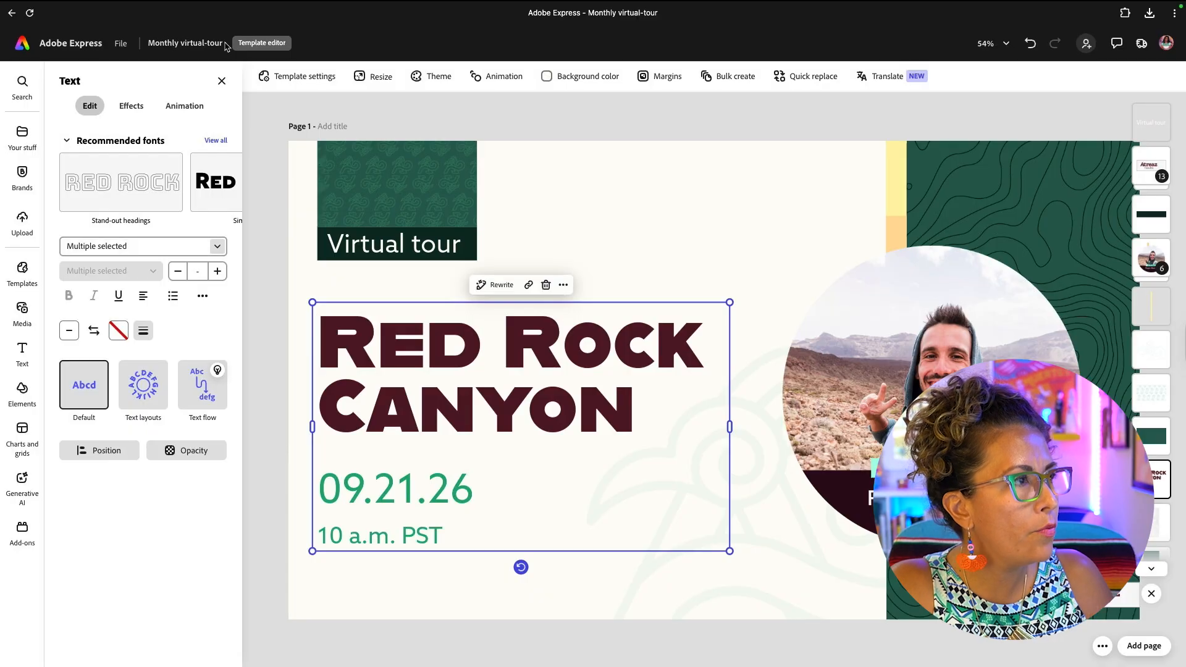
# - Leave the template editor and reopen the Atreaz Tours Marketing project from the projects list
pyautogui.click(77, 48)
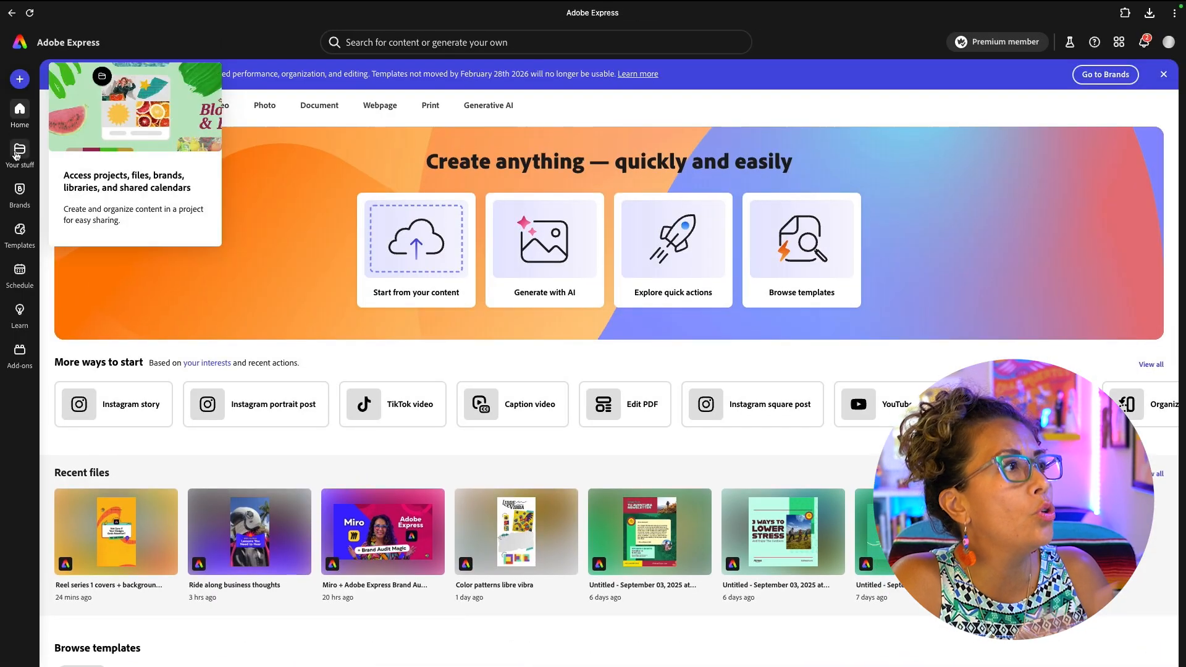
pyautogui.click(17, 155)
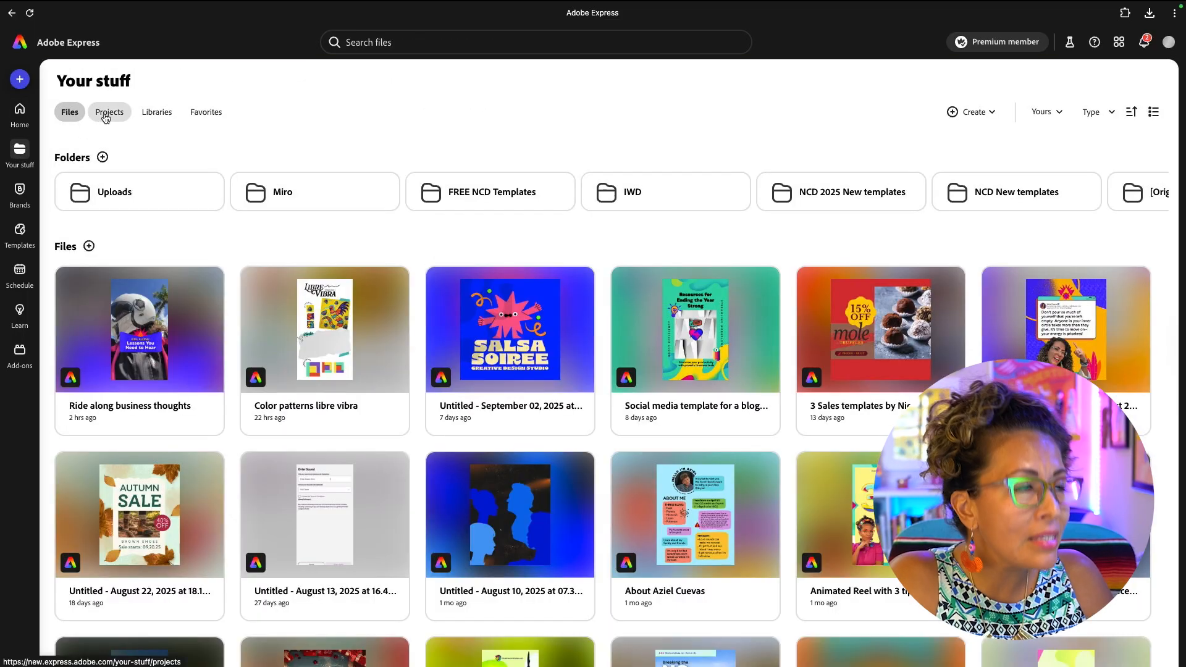
pyautogui.click(105, 116)
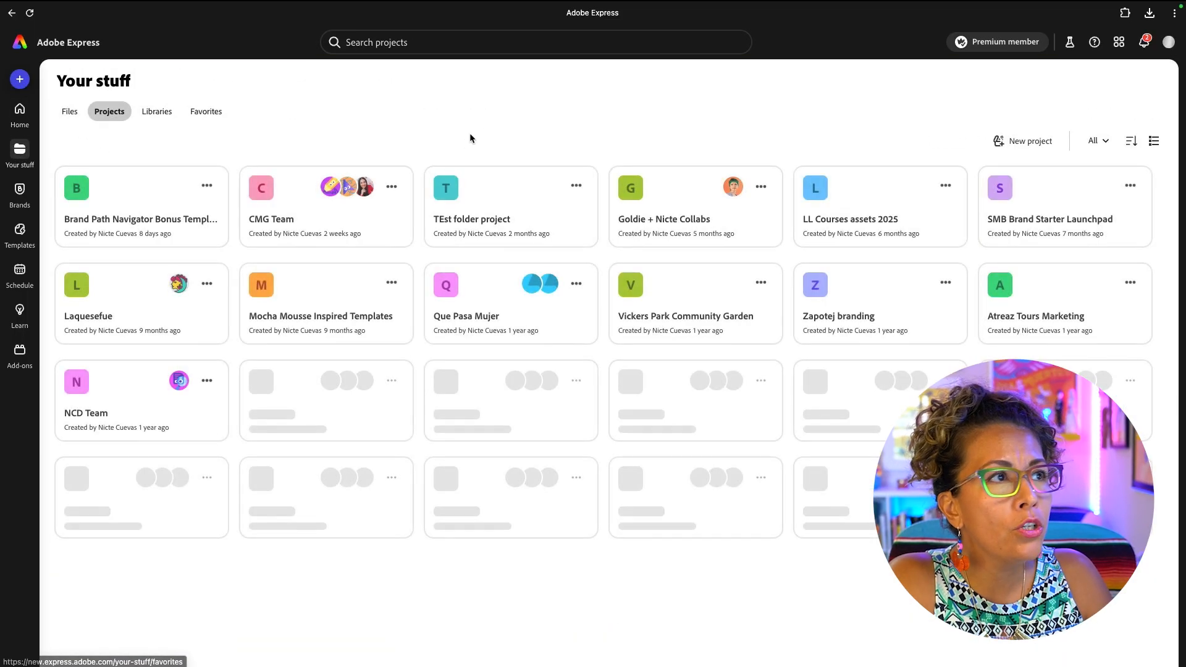
pyautogui.click(1065, 294)
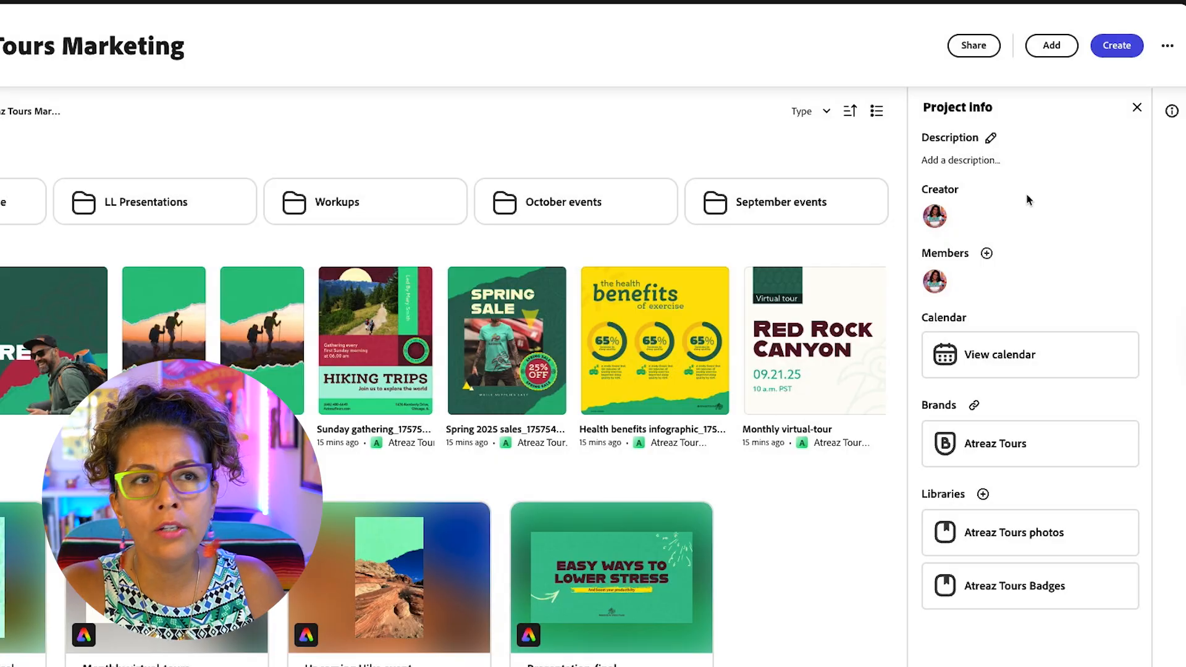
# - Open the Atreaz Tours brand linked to the project, check its templates and overview, and return to the project
pyautogui.moveTo(1040, 357)
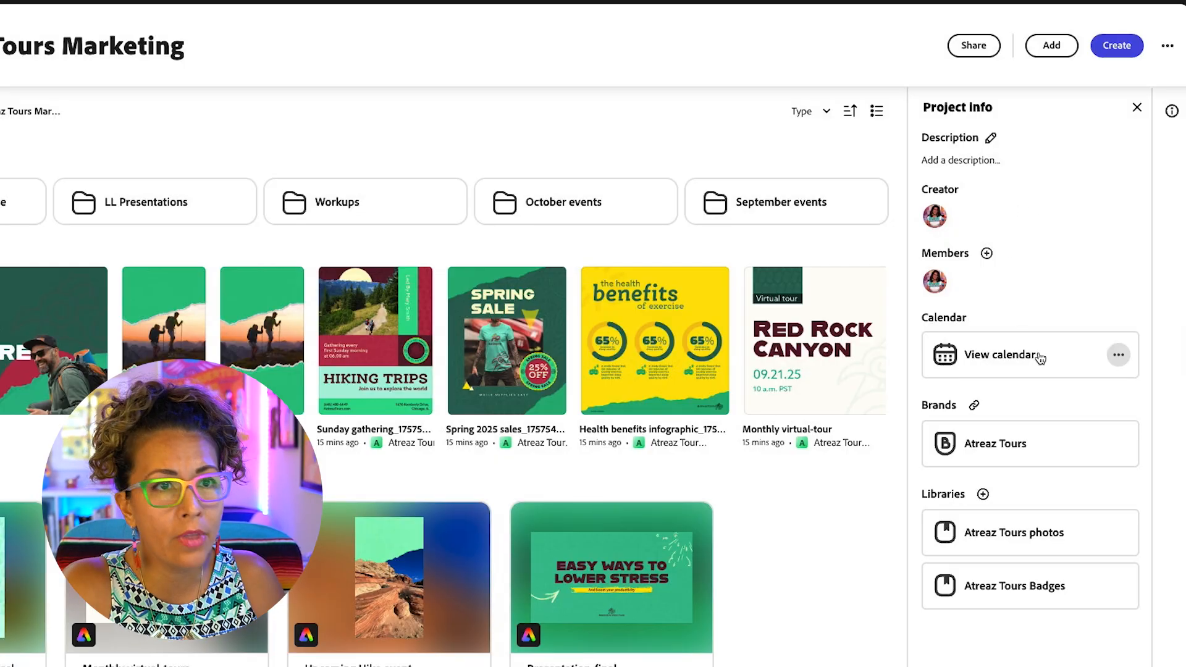
pyautogui.moveTo(1050, 439)
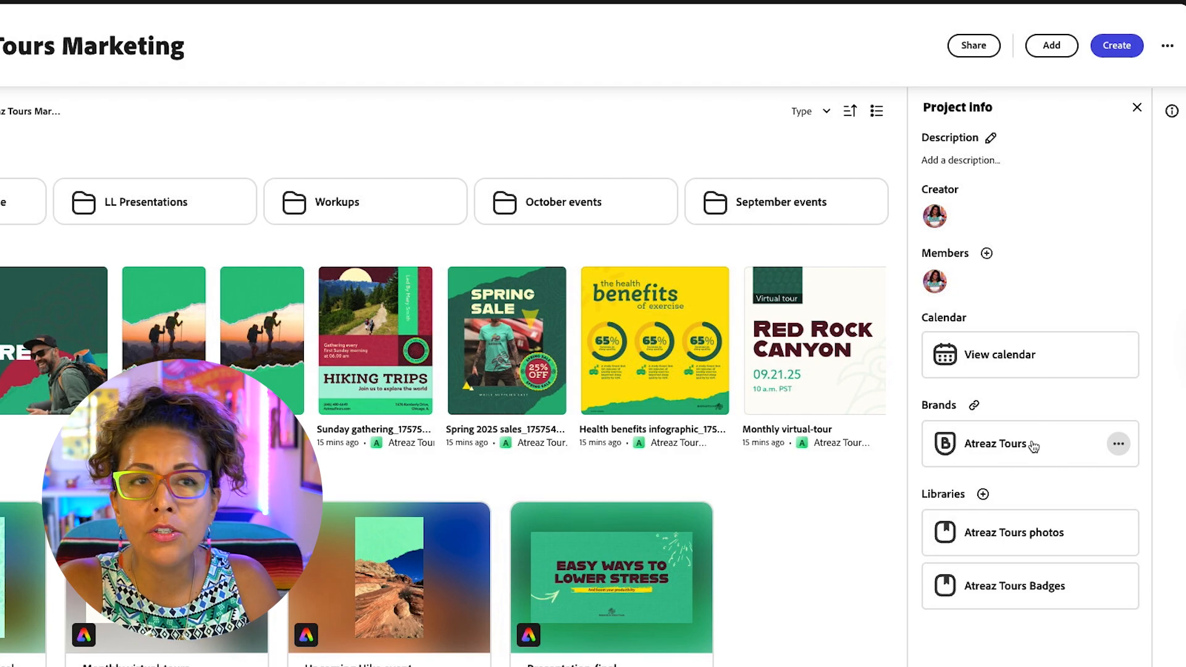
pyautogui.click(1033, 446)
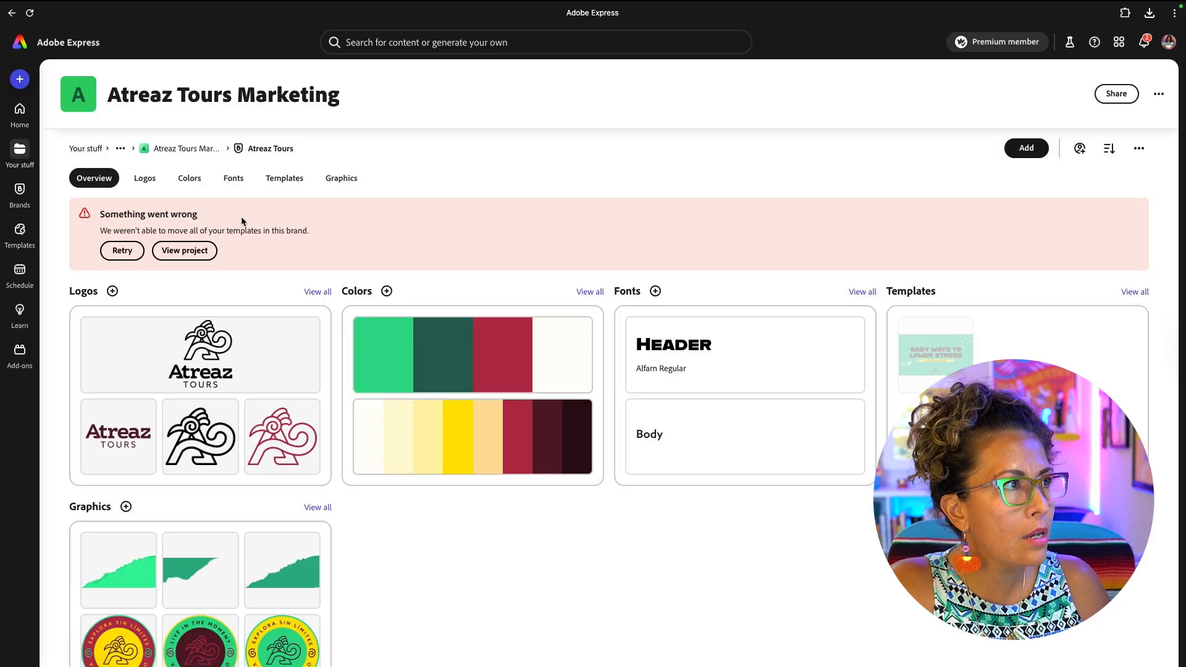
pyautogui.click(281, 185)
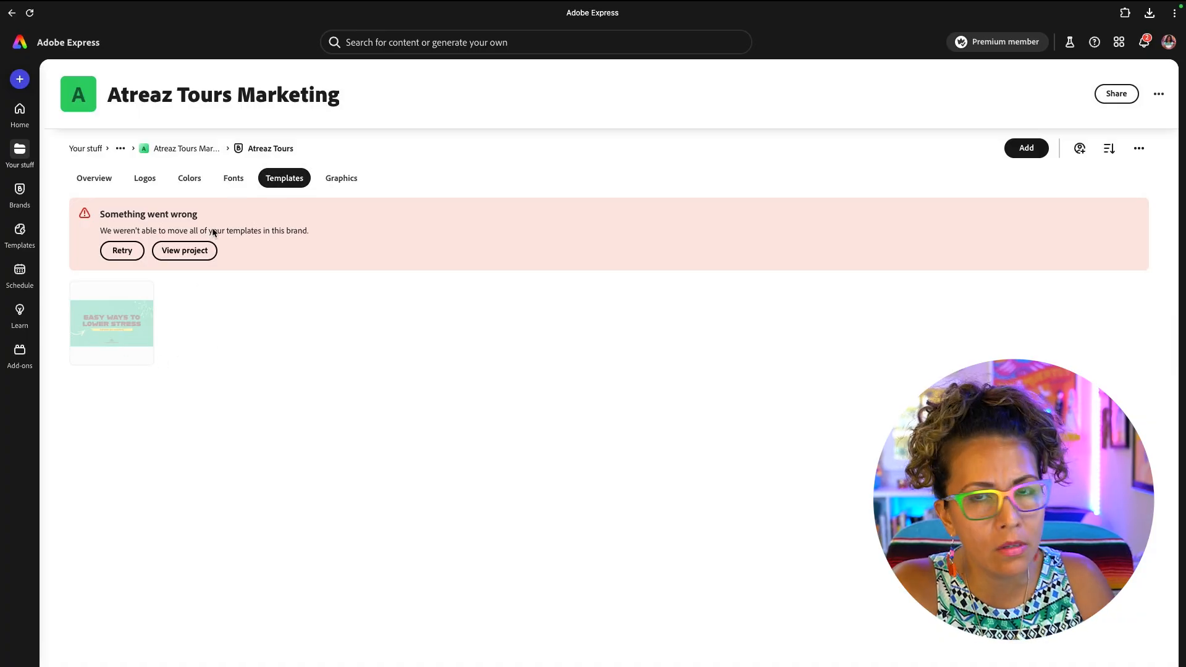
pyautogui.click(96, 179)
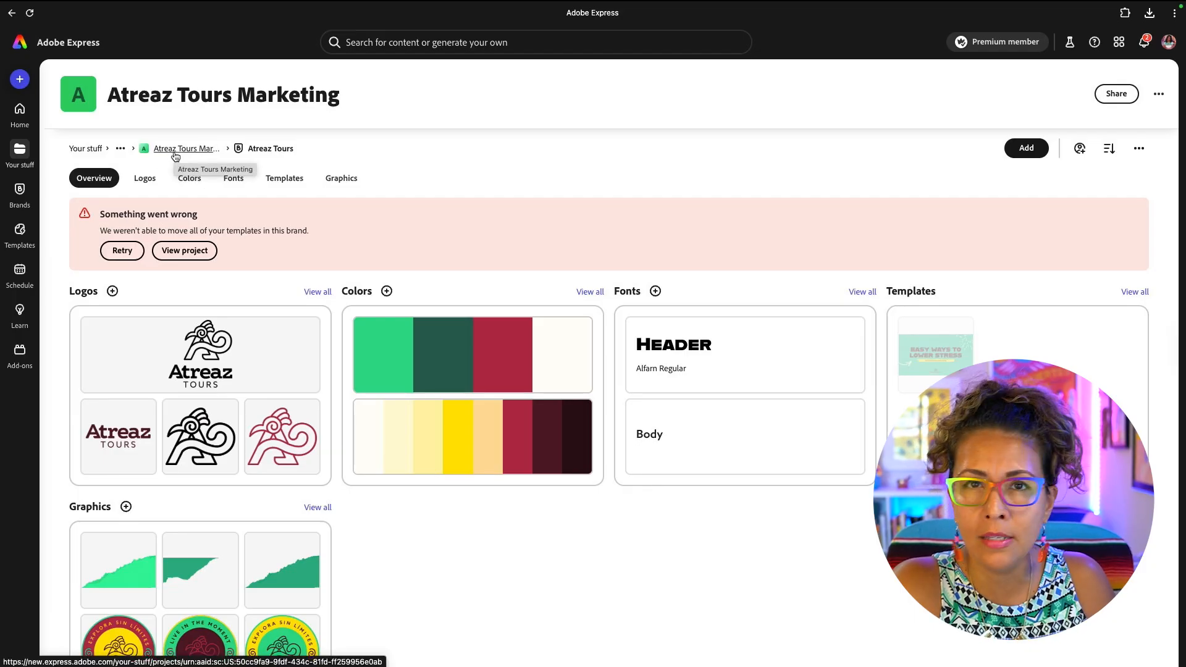
pyautogui.click(175, 151)
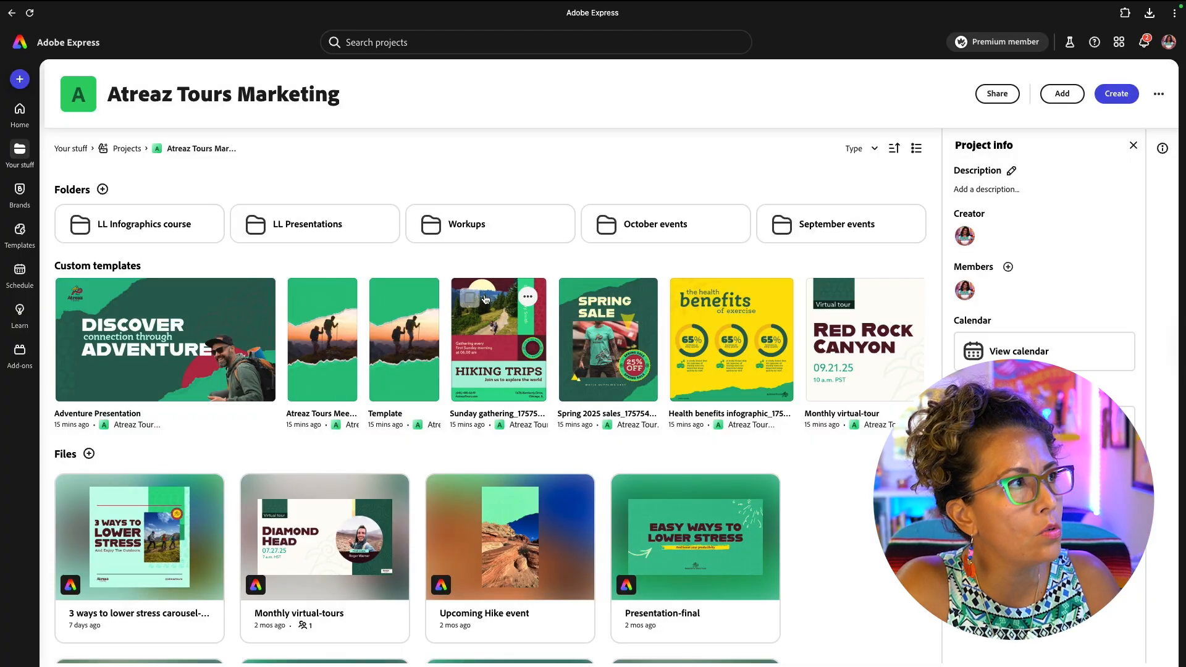
# - Open the libraries list and start moving the templates of the NCD Free Adobe Express Templates library
pyautogui.click(24, 160)
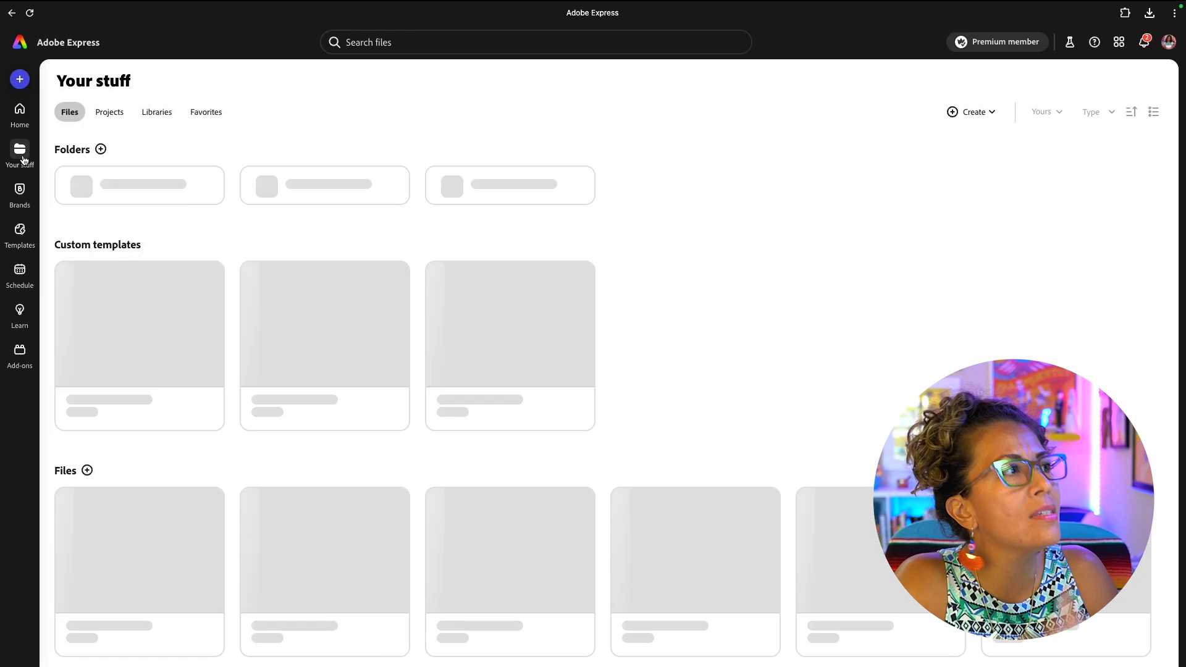
pyautogui.click(158, 113)
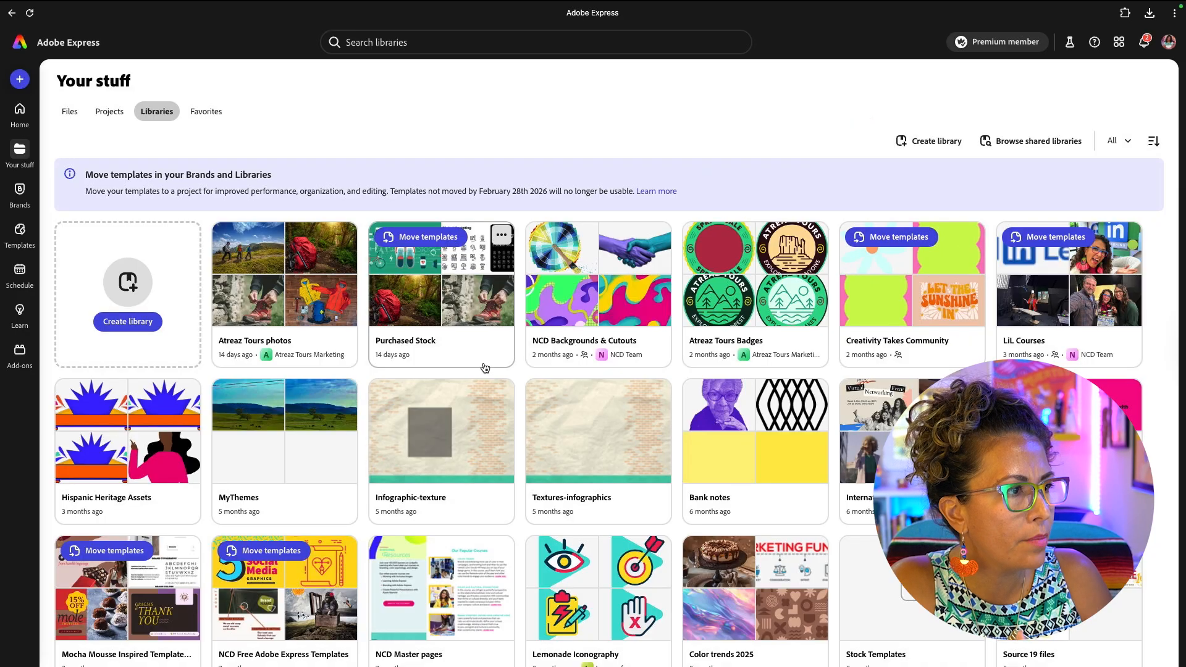
pyautogui.scroll(-3, 485, 368)
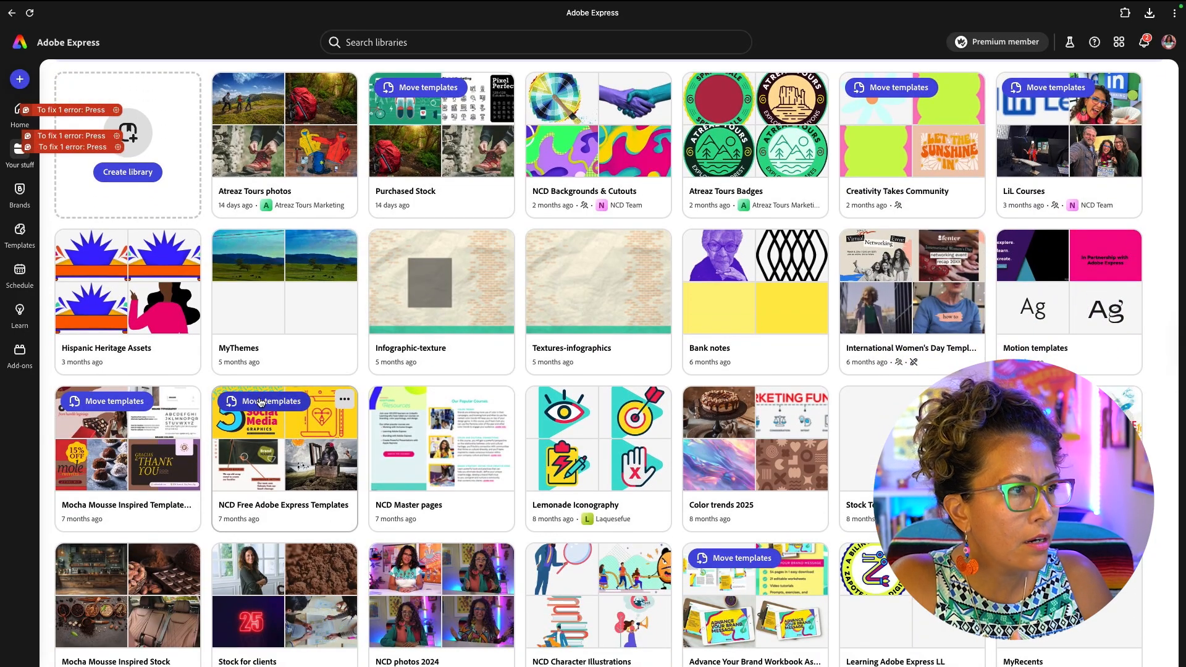
pyautogui.click(261, 402)
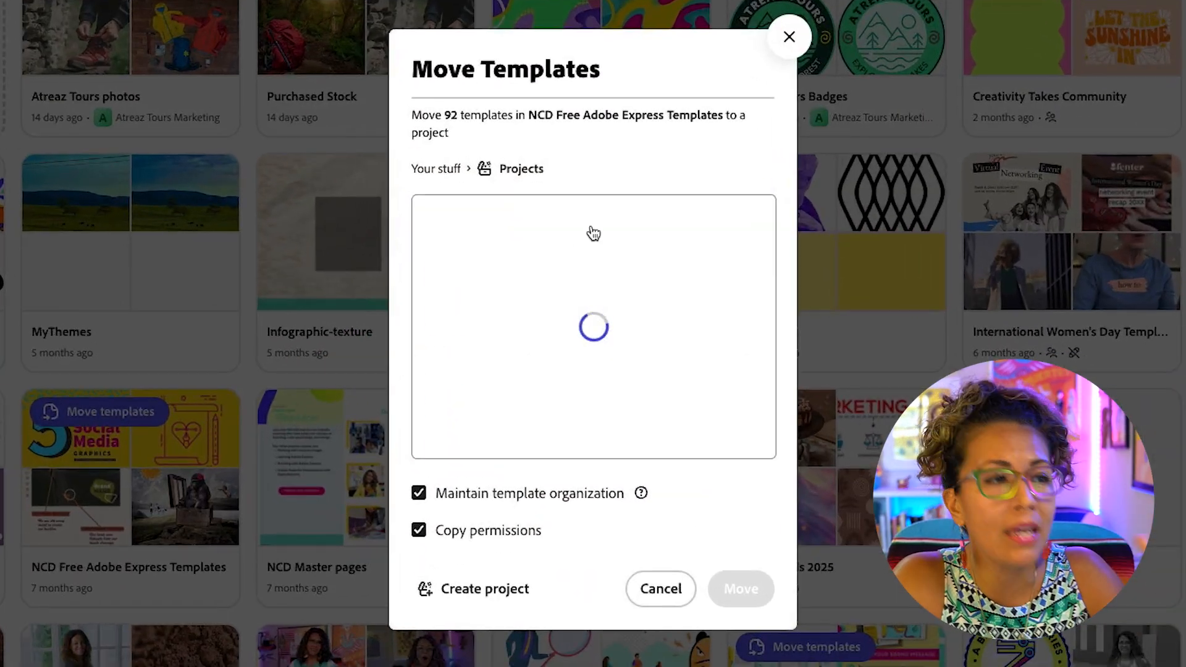
pyautogui.scroll(-1, 557, 312)
pyautogui.scroll(-5, 554, 314)
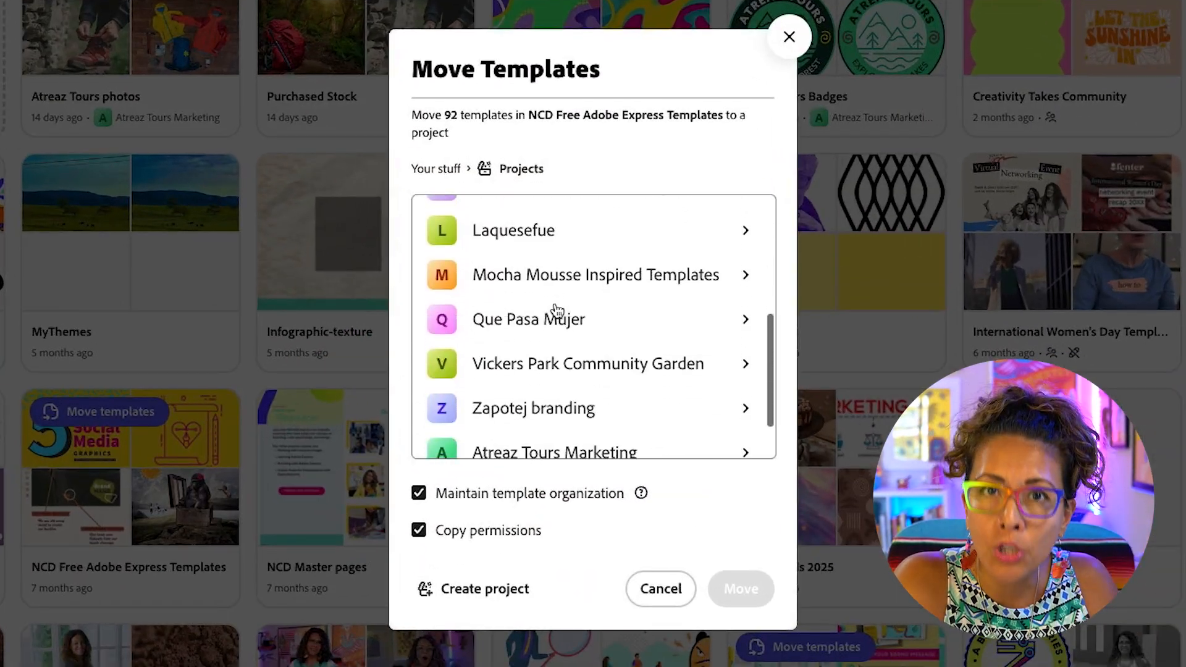
# - Create a project named "Free templates from NCD" and move the library's templates into it
pyautogui.click(516, 594)
pyautogui.click(515, 415)
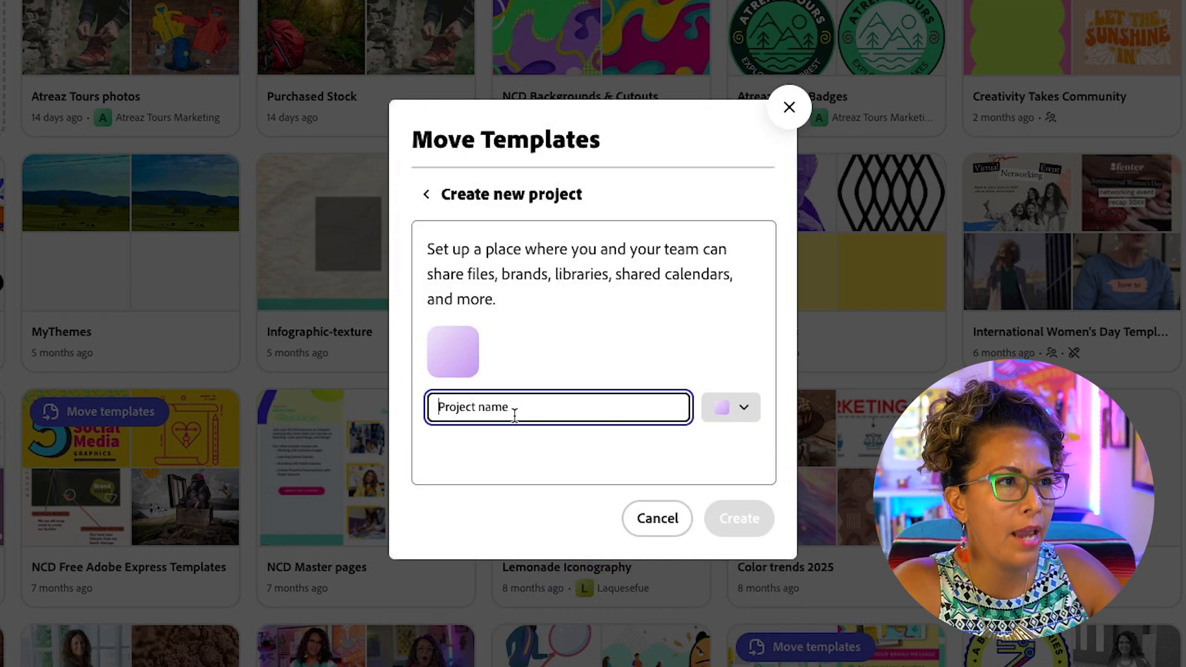
pyautogui.write('Free templates from NCD')
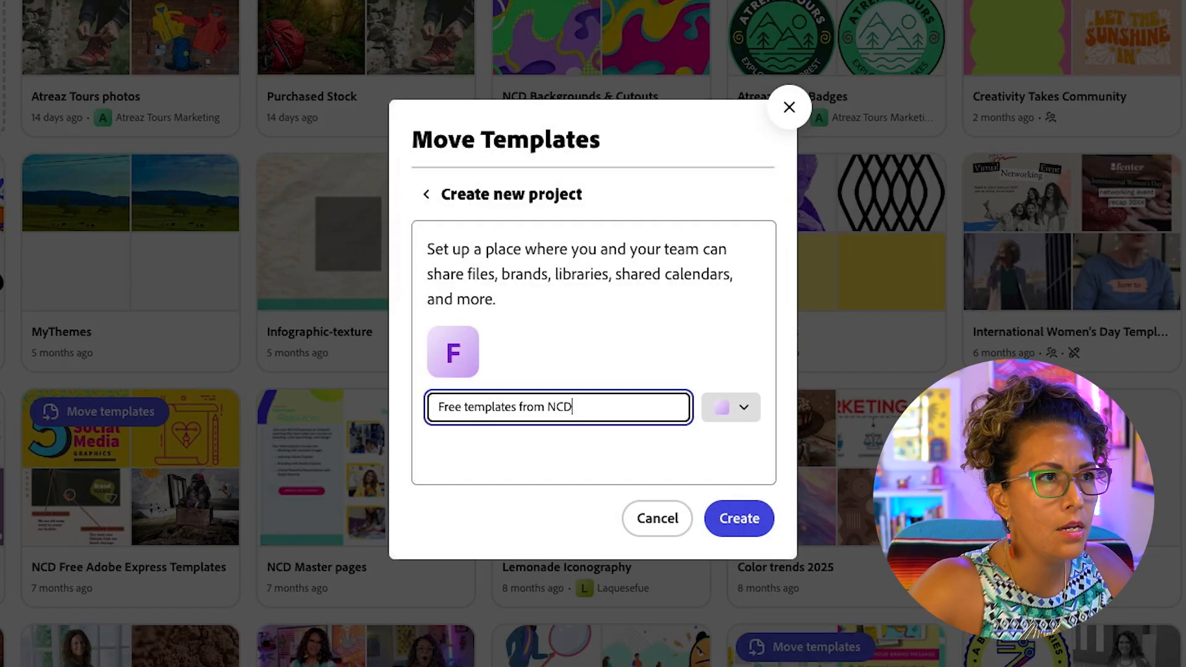
pyautogui.click(739, 518)
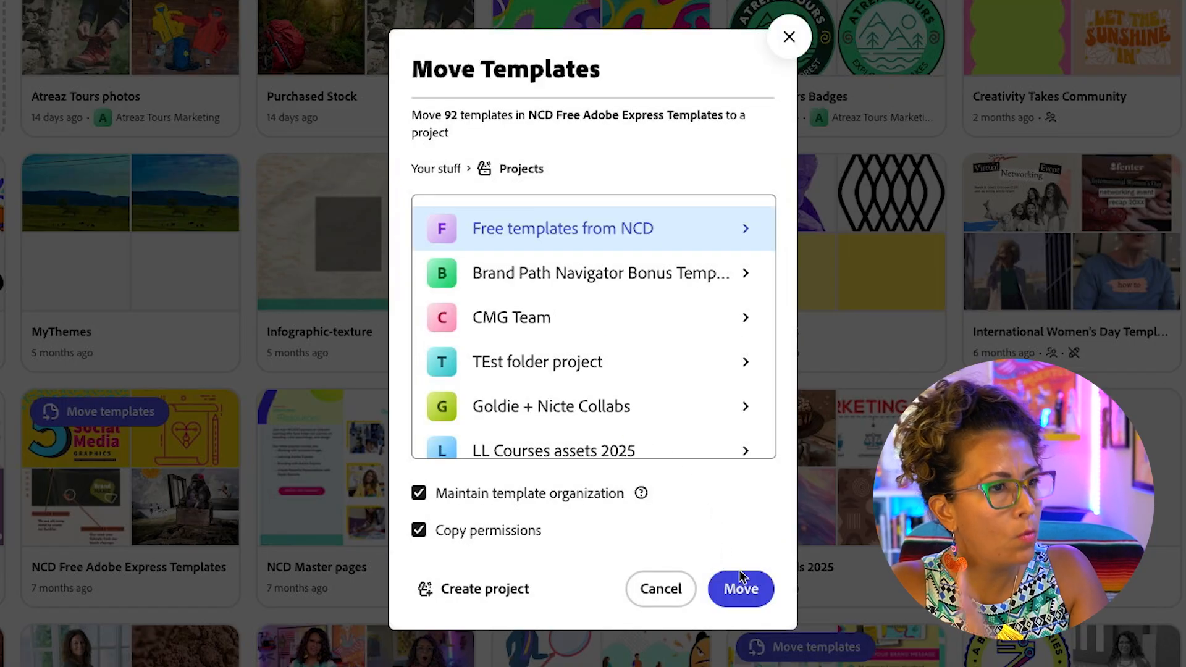
pyautogui.click(741, 587)
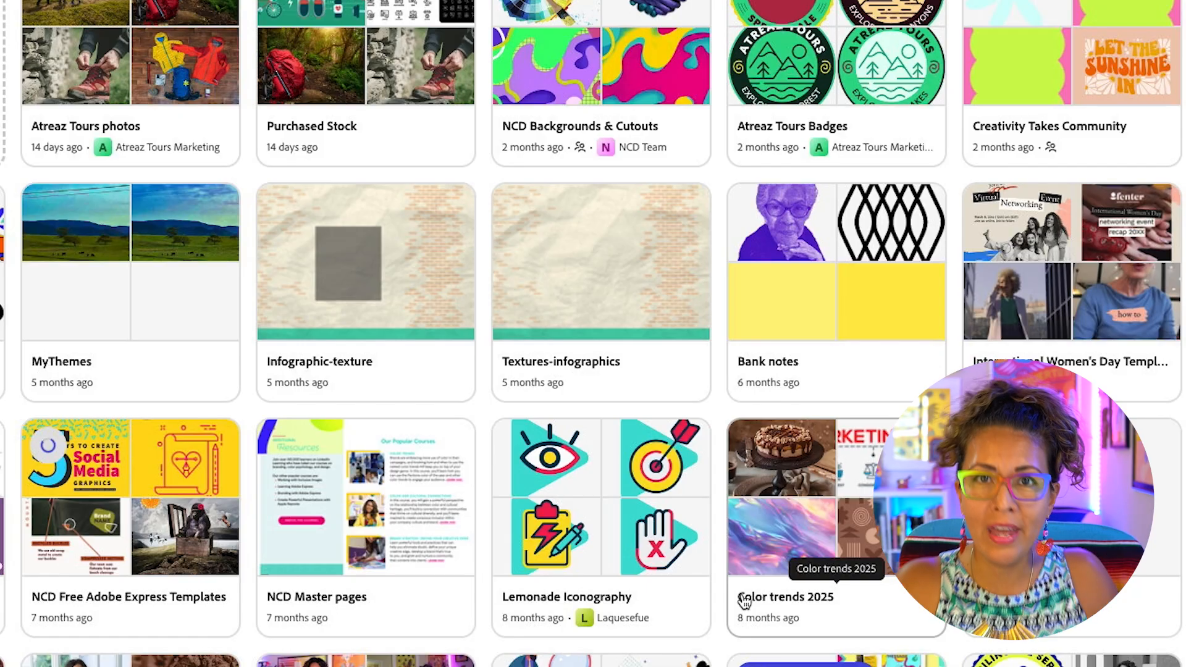